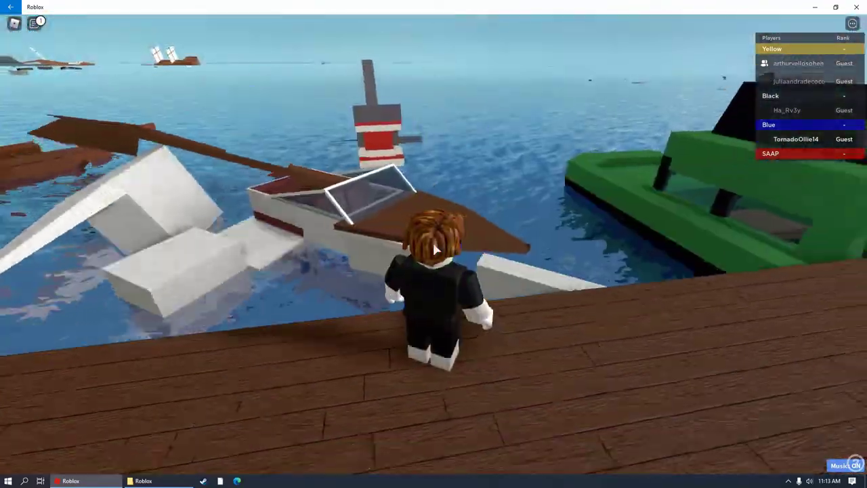
scroll(434, 249, down, 6)
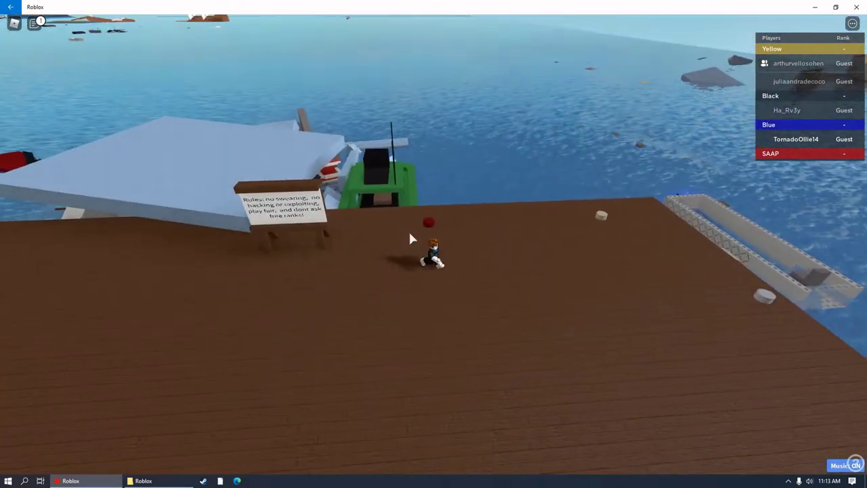
Walk the avatar across the wooden dock and onto the grey submarine's deck
right_click(408, 238)
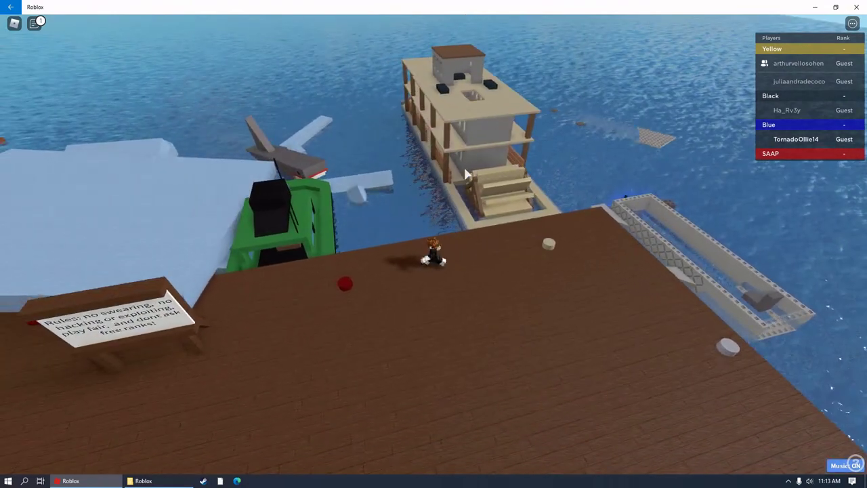
key(s)
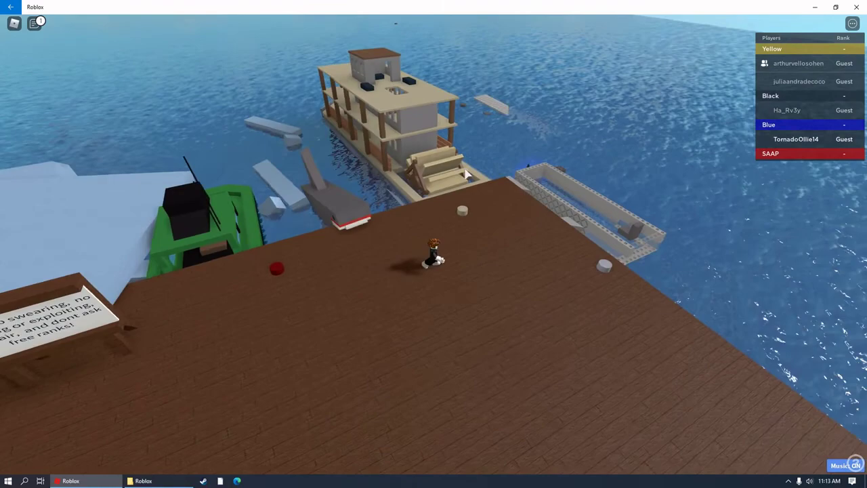
key(Right)
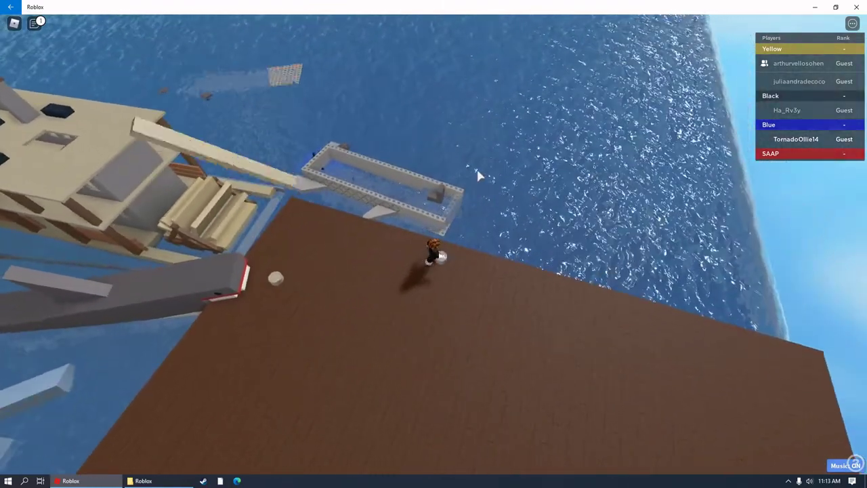
key(Right)
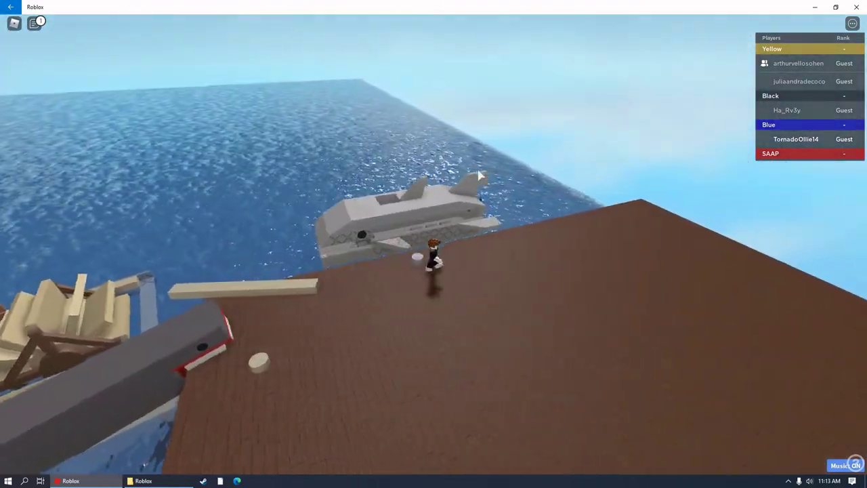
key(w)
key(Right)
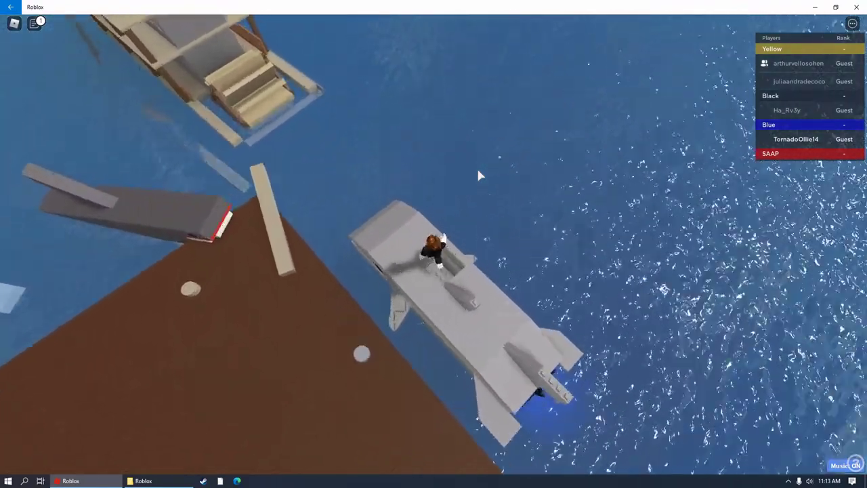
scroll(477, 166, up, 5)
scroll(476, 176, up, 5)
Dive the submarine with Down, watch the descent, then surface it with Up
right_click(434, 249)
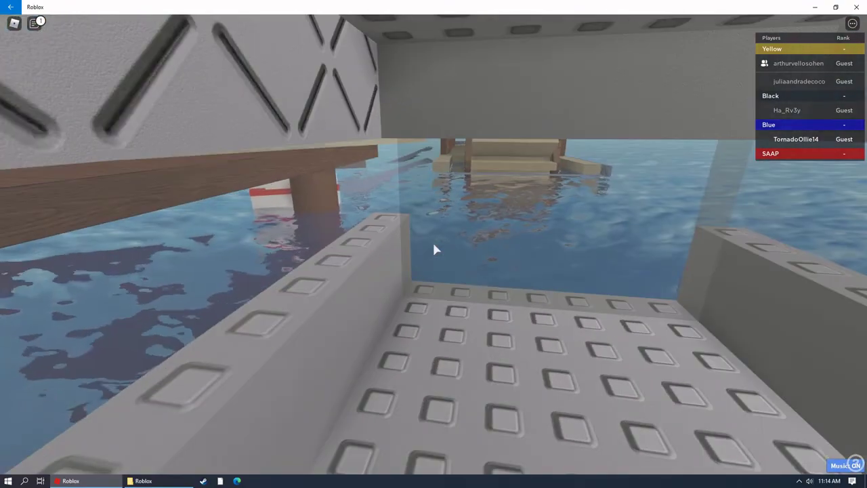
scroll(434, 249, down, 3)
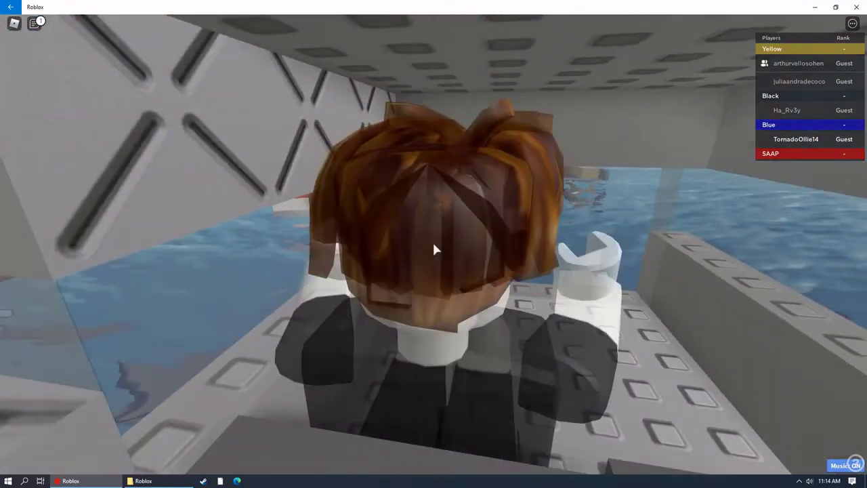
scroll(434, 249, up, 5)
scroll(434, 249, down, 3)
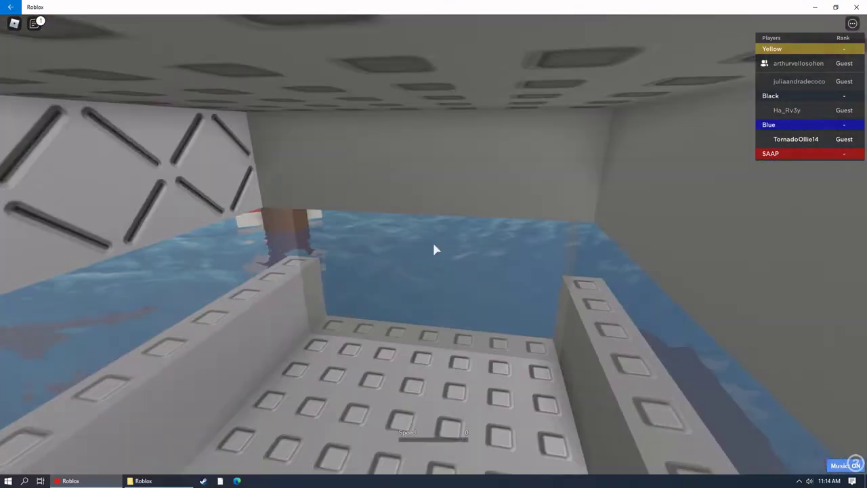
scroll(434, 249, up, 5)
scroll(435, 253, down, 5)
scroll(436, 252, down, 3)
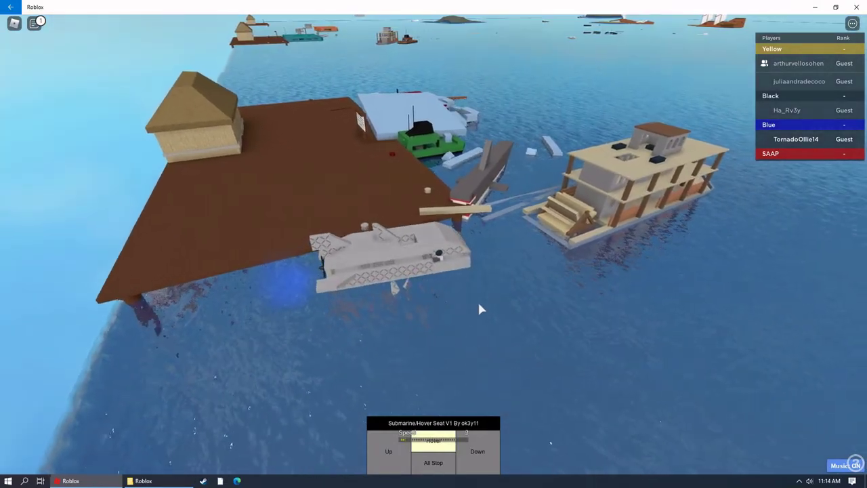
click(476, 451)
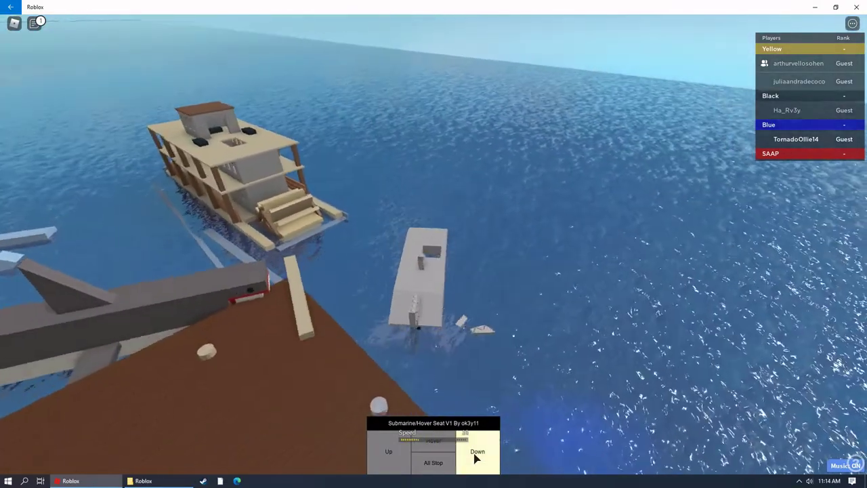
drag(607, 284, 521, 267)
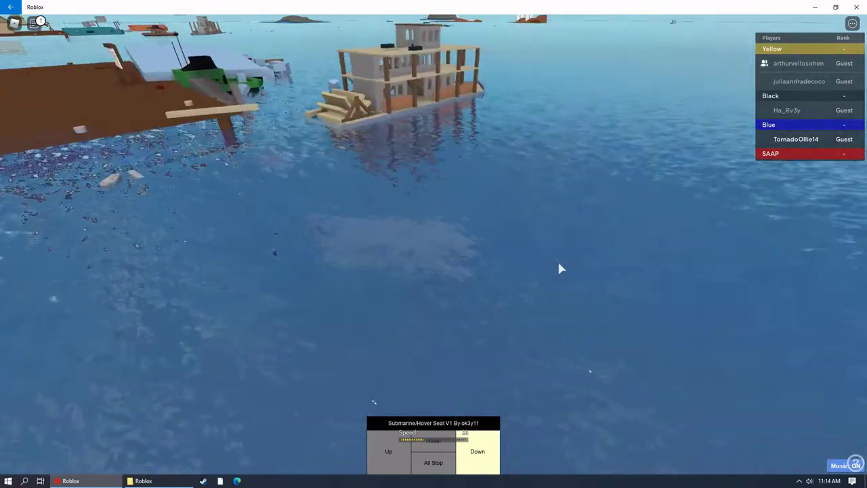
scroll(519, 275, up, 5)
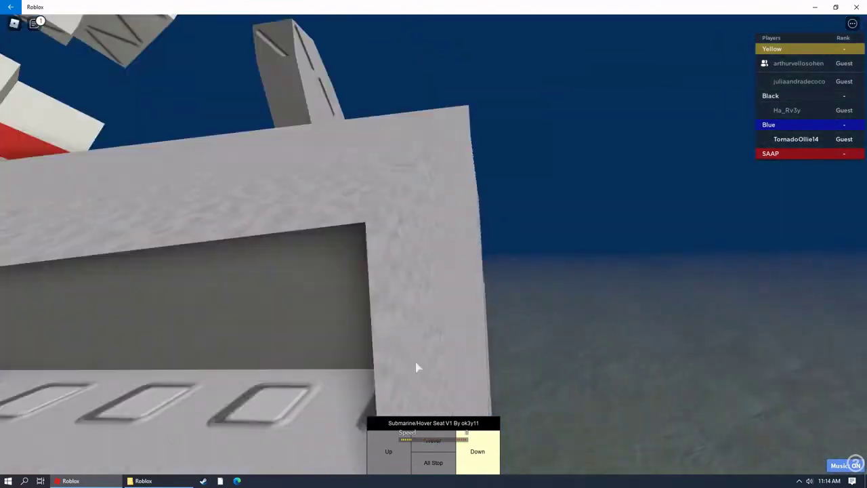
click(388, 452)
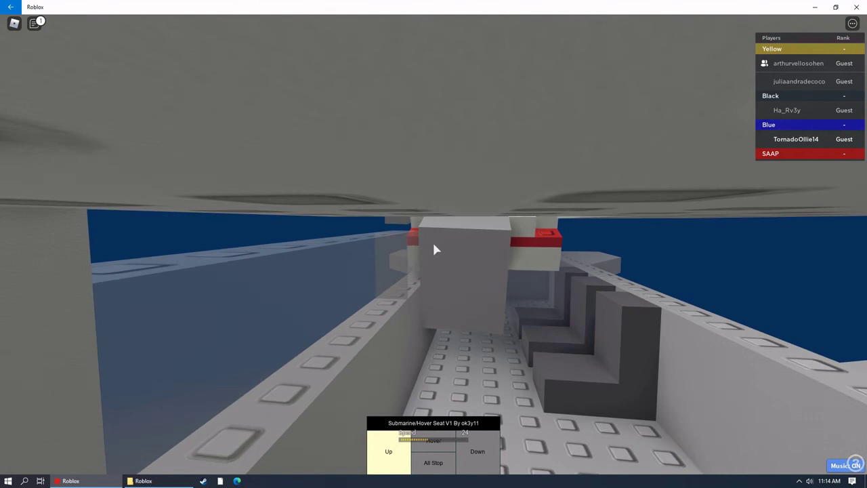
scroll(436, 250, down, 5)
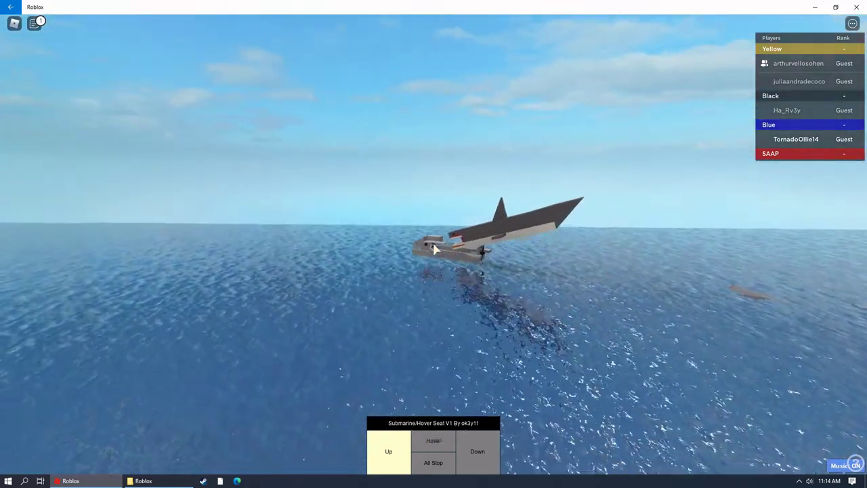
Jump out of the submarine seat and look around the wooden room
key(space)
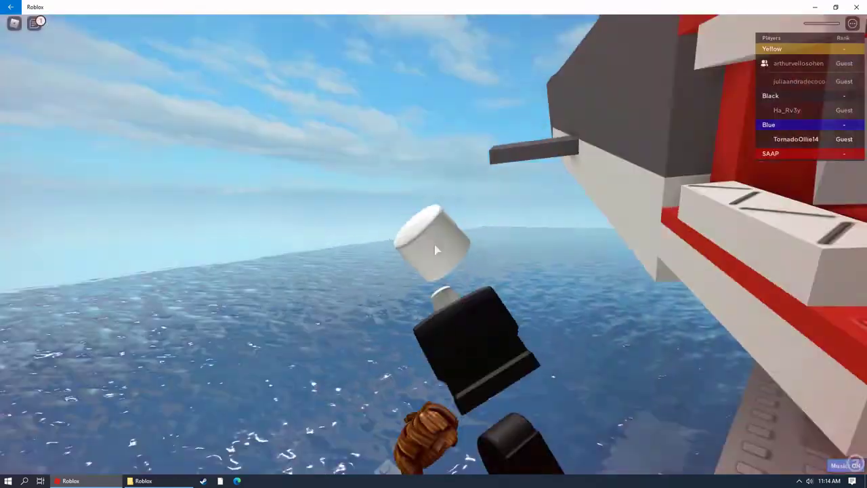
scroll(436, 250, down, 5)
drag(435, 250, 436, 250)
scroll(436, 250, up, 5)
right_click(435, 250)
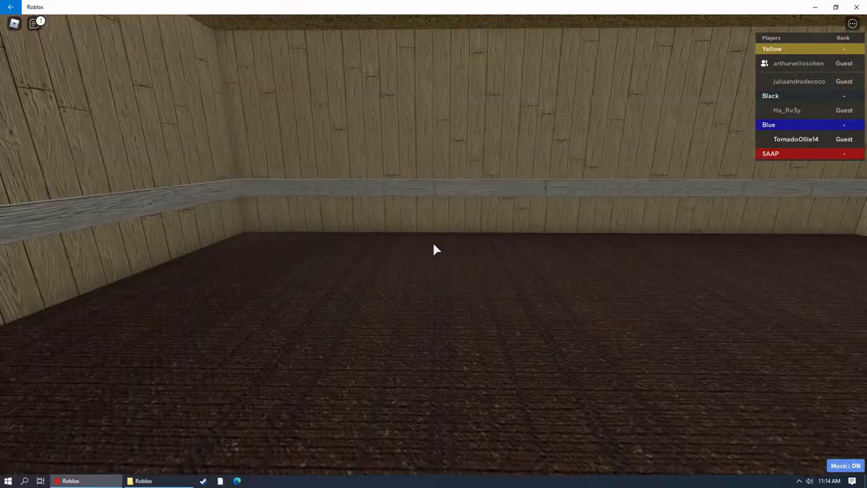
Walk along the dock, climb the houseboat stairs, and look toward the ladder and water
key(w)
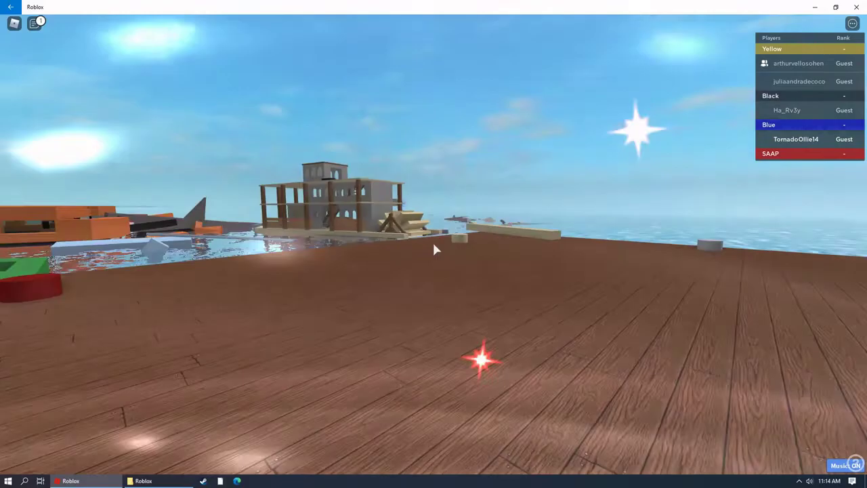
key(w)
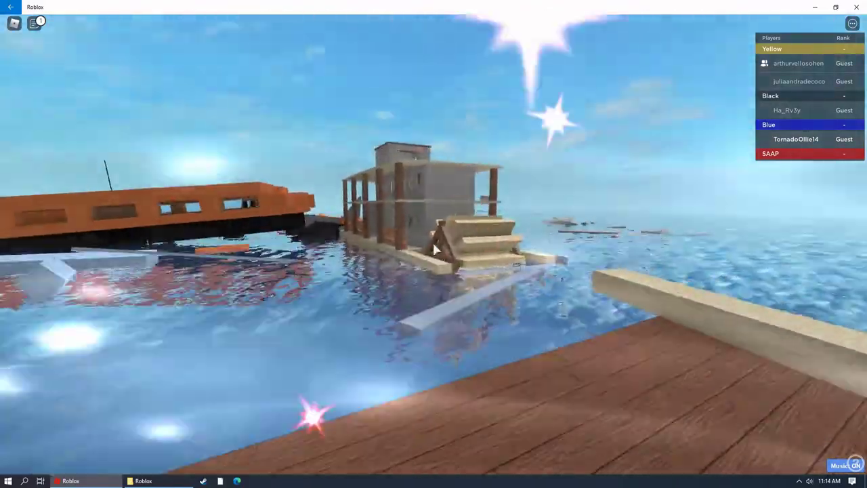
scroll(435, 250, down, 3)
key(w)
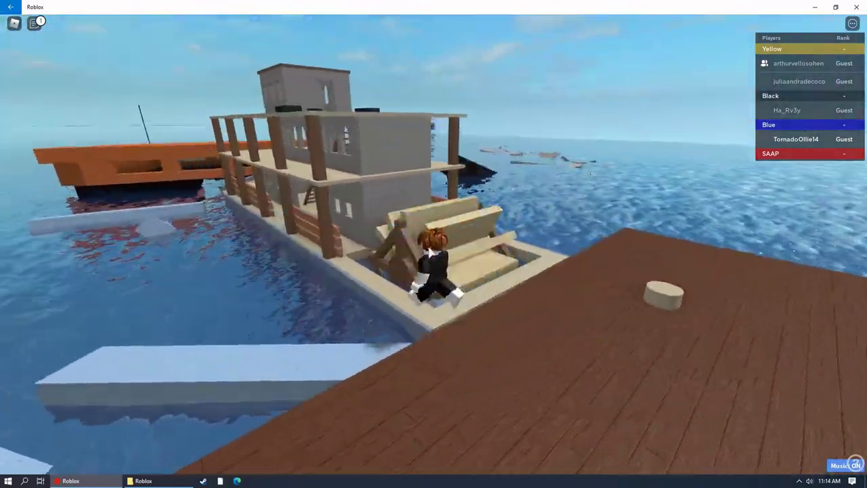
key(w)
scroll(432, 253, up, 3)
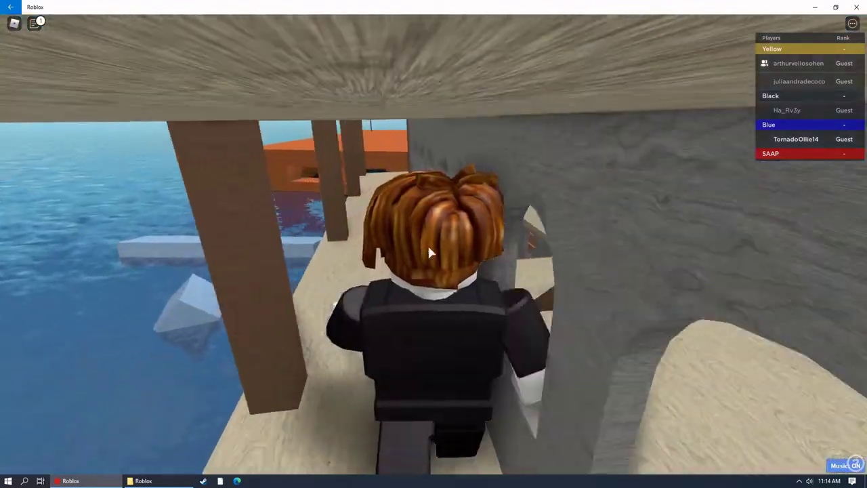
scroll(432, 253, up, 3)
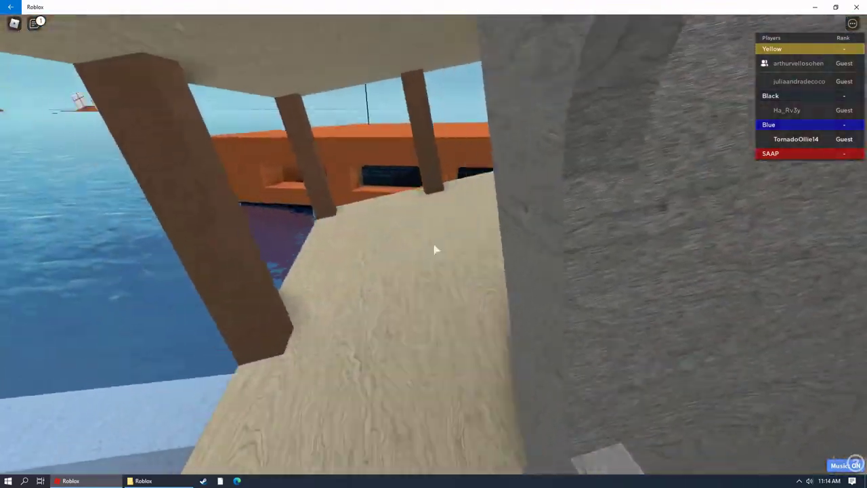
drag(435, 250, 435, 250)
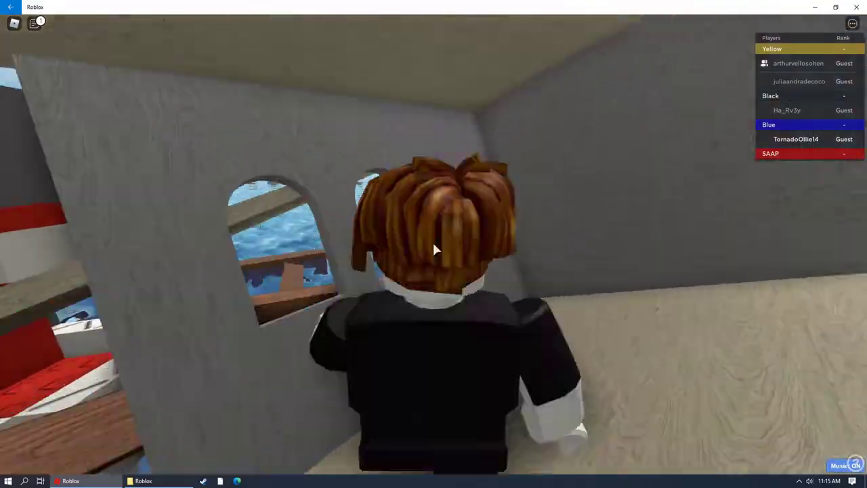
drag(435, 249, 444, 242)
scroll(432, 249, down, 5)
scroll(446, 240, up, 3)
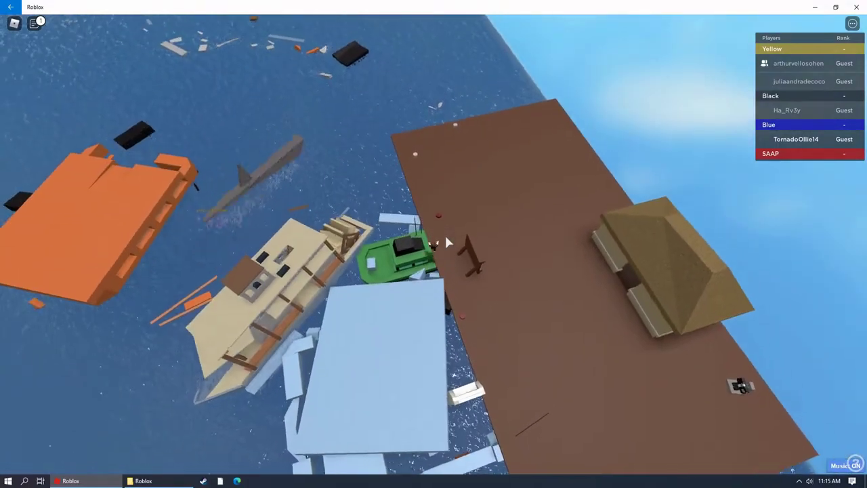
scroll(444, 243, up, 3)
scroll(441, 242, up, 2)
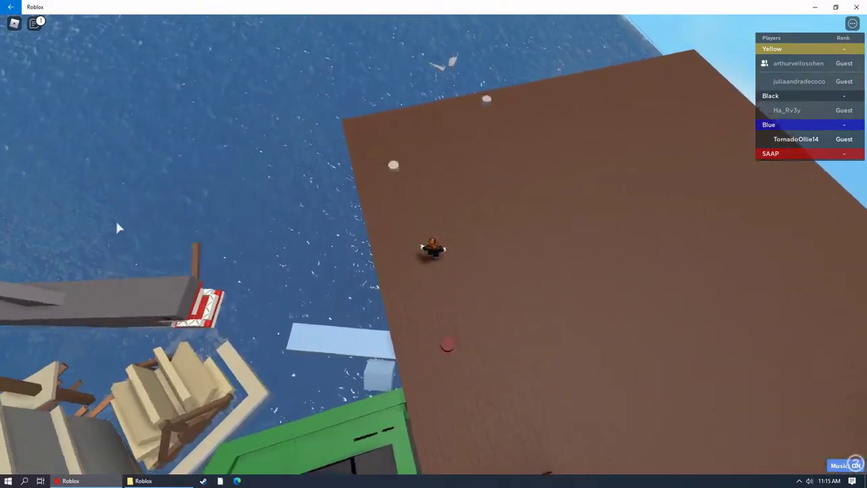
Run along the deck past the rules sign and up the ship's stairs
drag(477, 165, 325, 203)
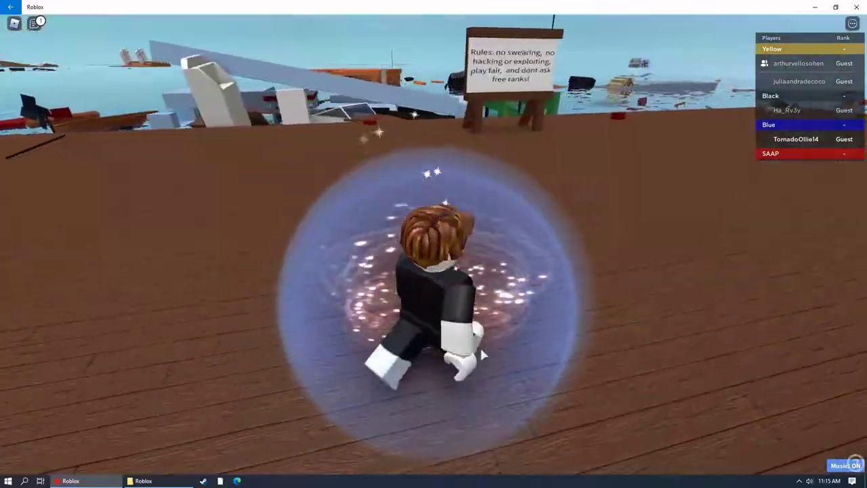
key(w)
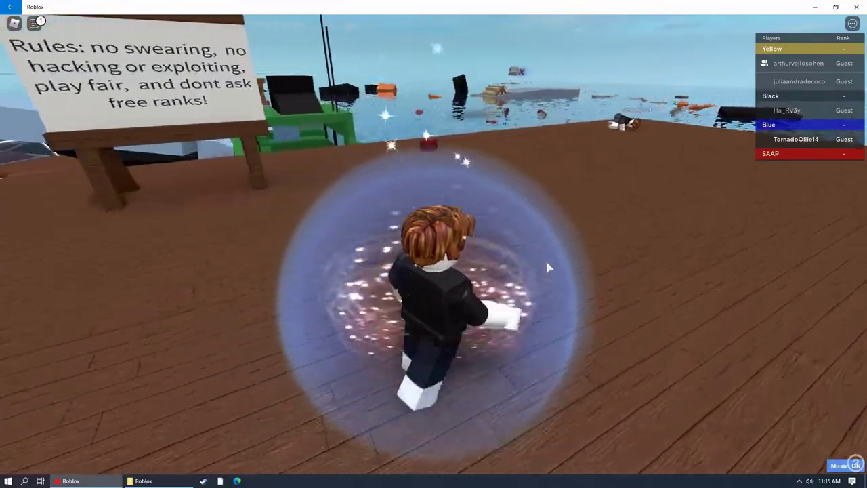
key(w)
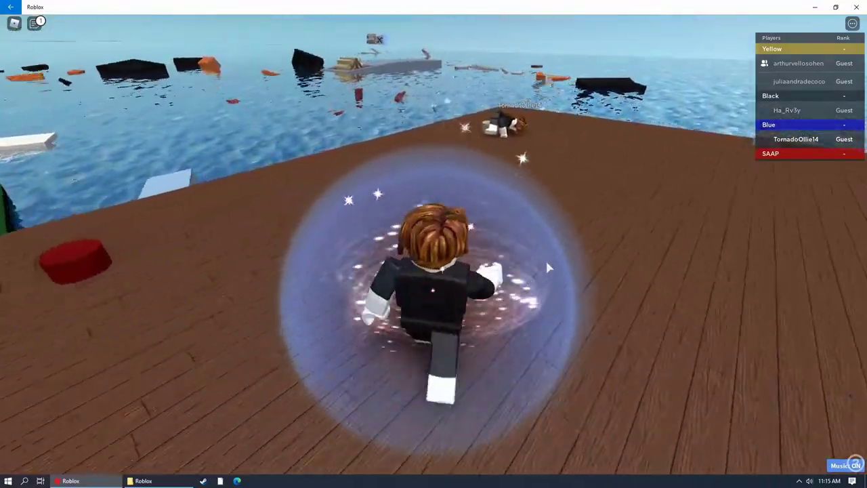
key(w)
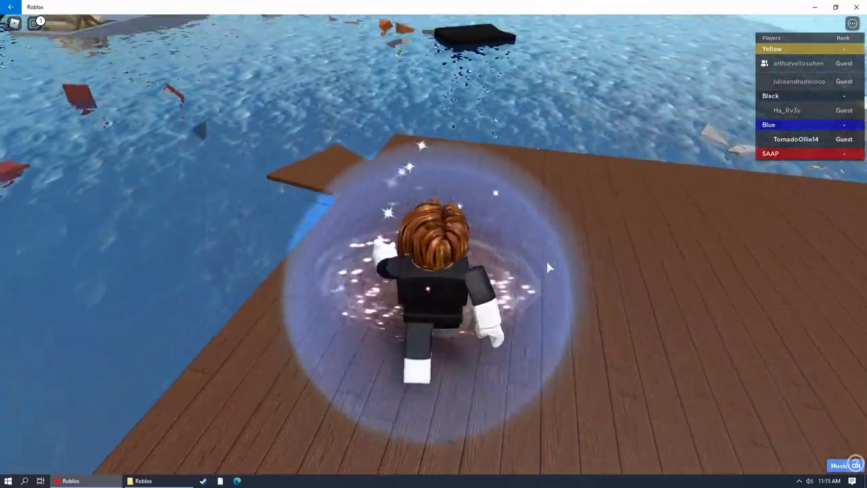
key(w)
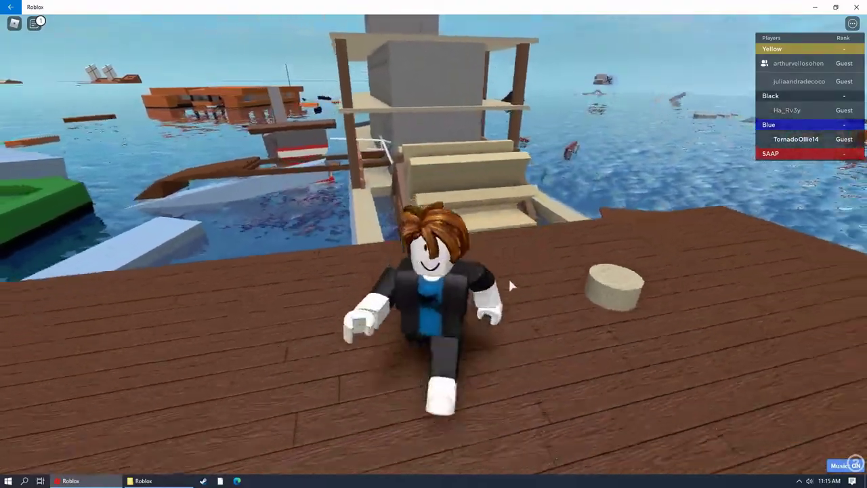
key(w)
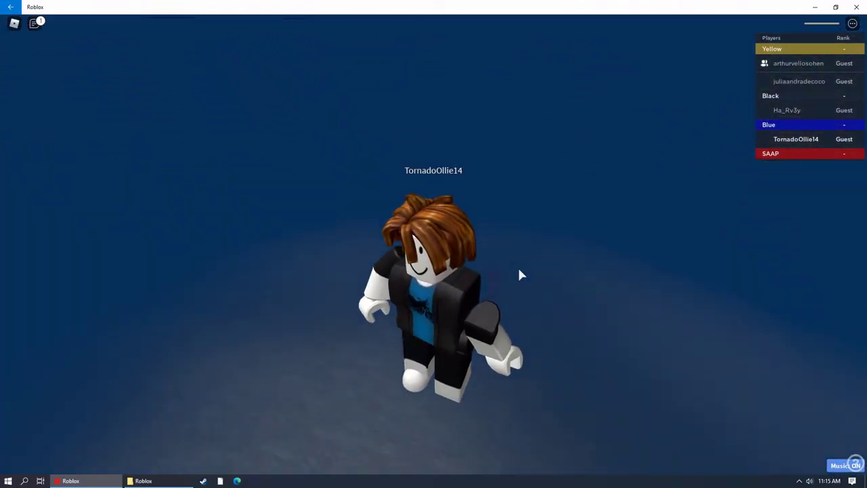
Cross the deck to the ruined building and climb its stairs to the rooftop
key(s)
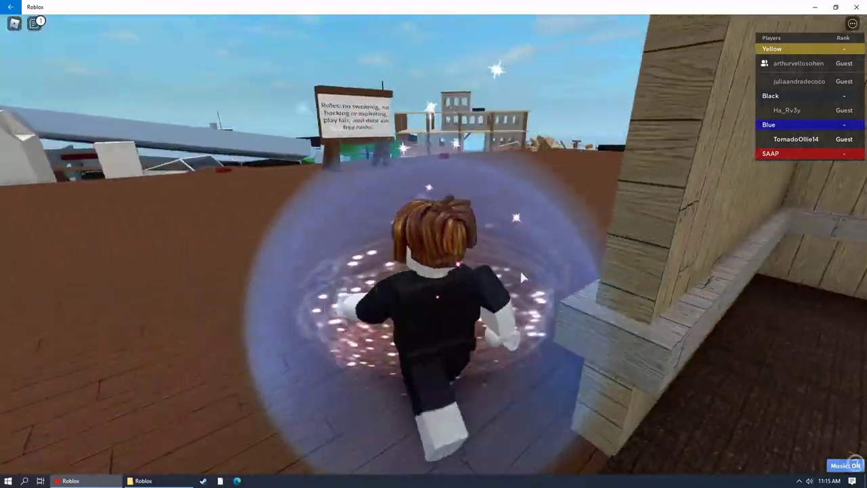
key(w)
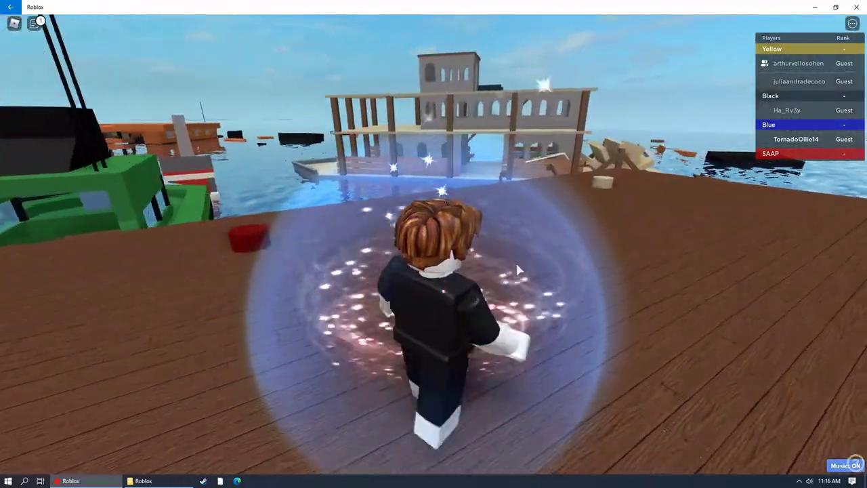
key(w)
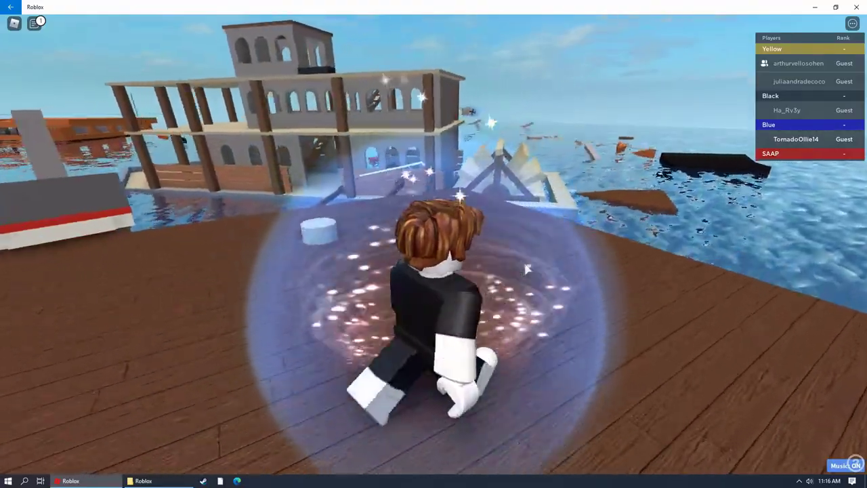
key(w)
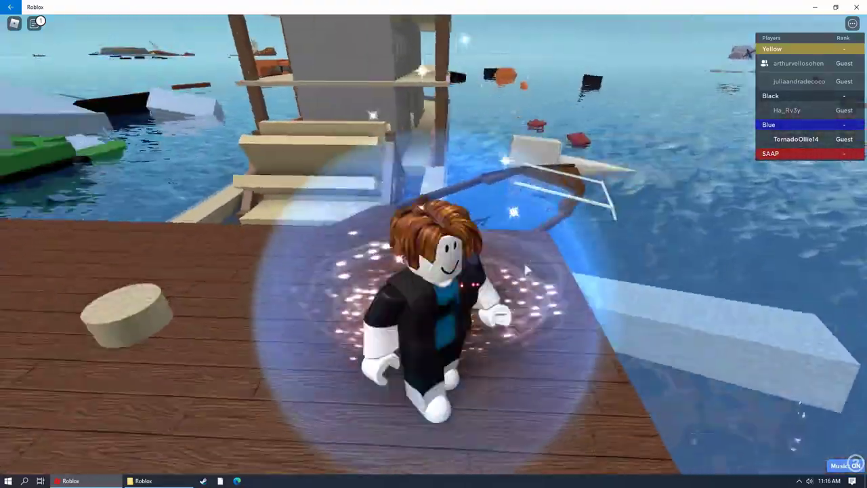
key(w)
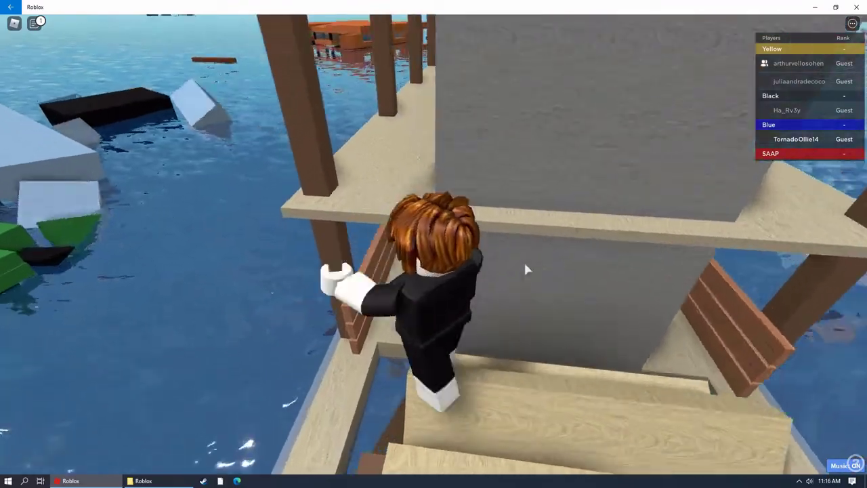
key(w)
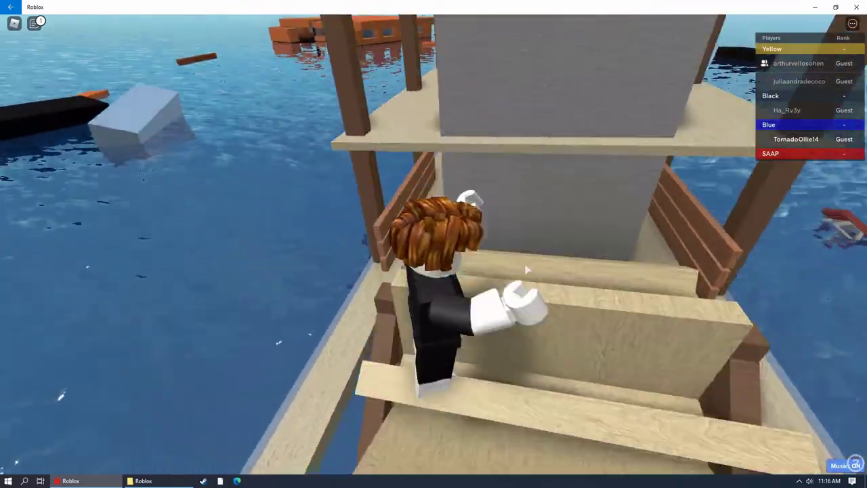
key(w)
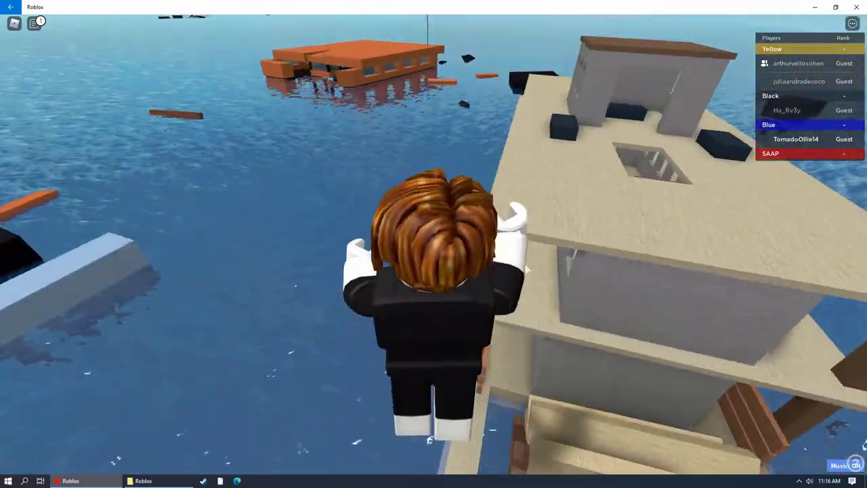
scroll(523, 261, down, 5)
scroll(528, 262, down, 5)
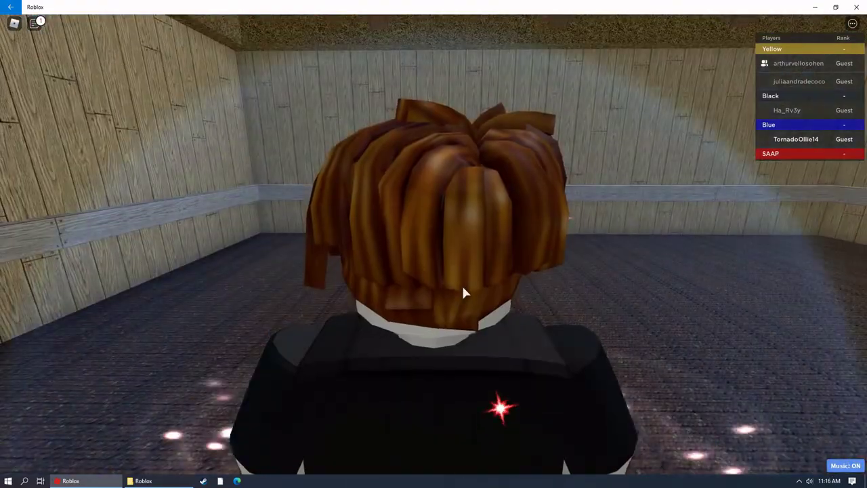
scroll(461, 284, down, 5)
Run across the spawn room toward the doorway leading to the dock
key(w)
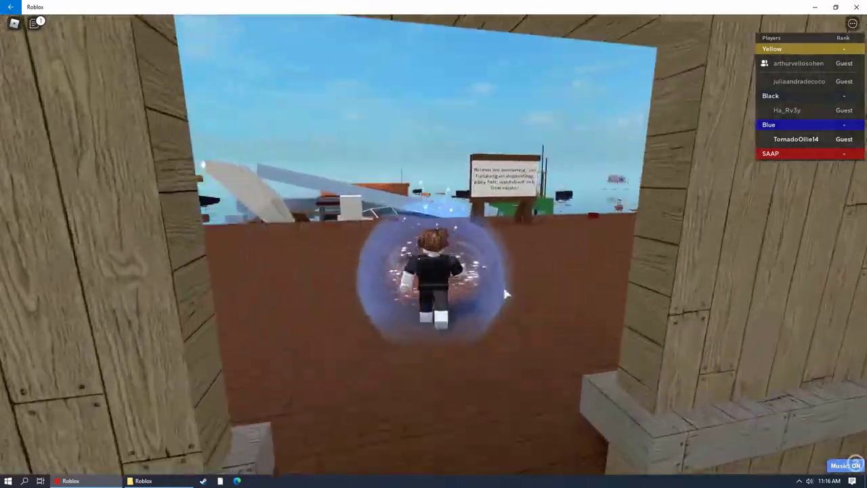
scroll(506, 293, up, 5)
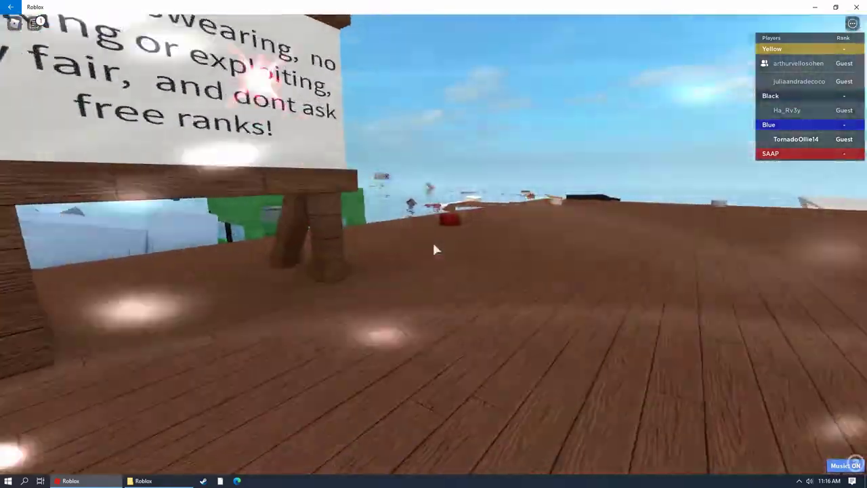